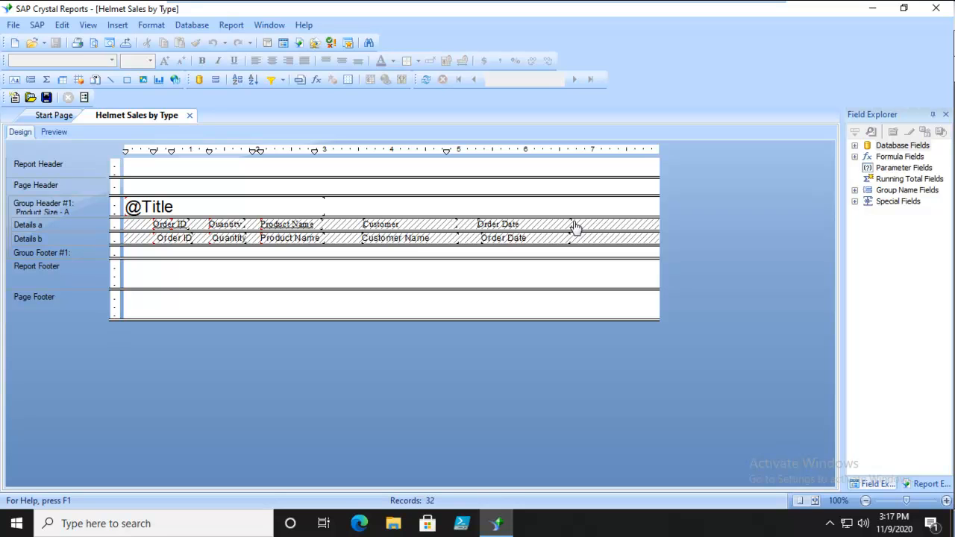
Step: Examine the report's database and formula fields and the drill-down details of the LRG helmets group in the preview
left_click(854, 145)
left_click(854, 201)
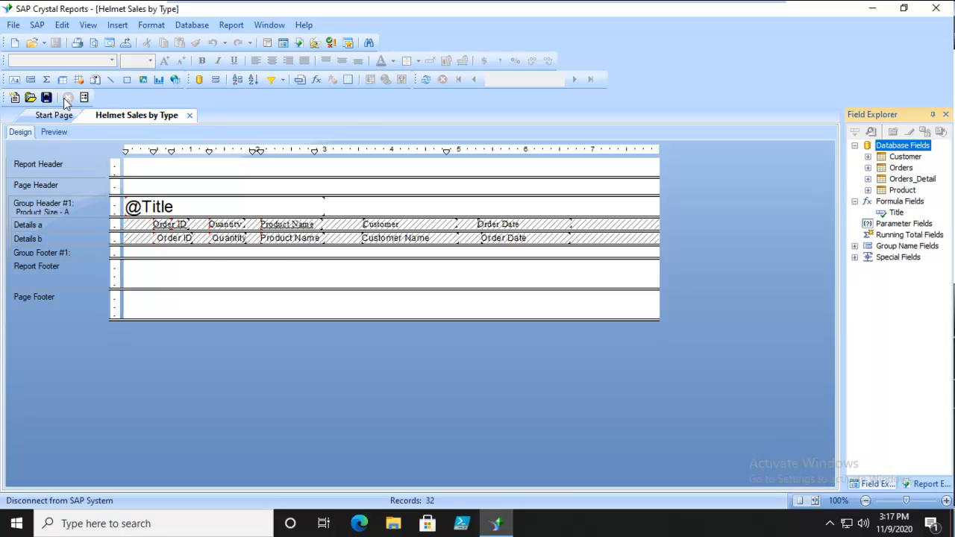
left_click(54, 133)
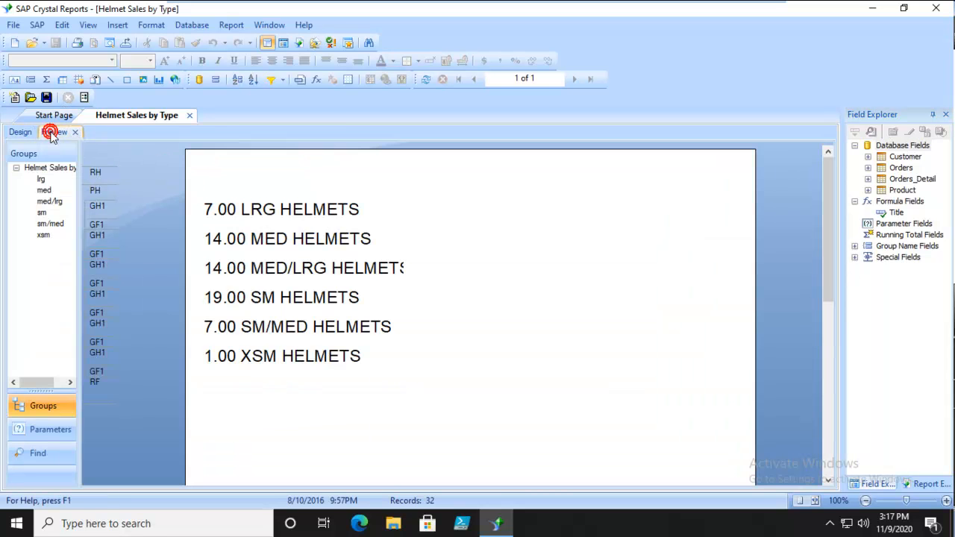
double_click(254, 212)
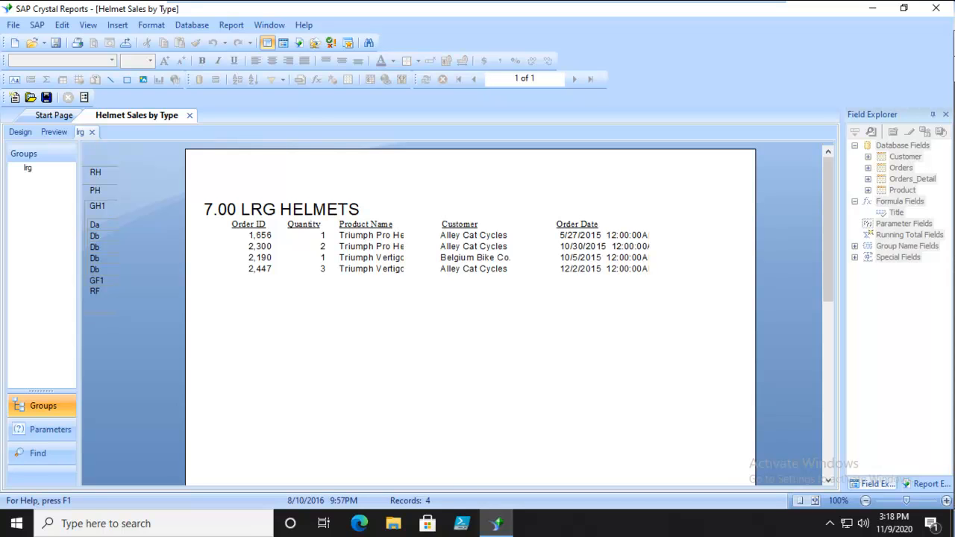
left_click(92, 133)
left_click(18, 132)
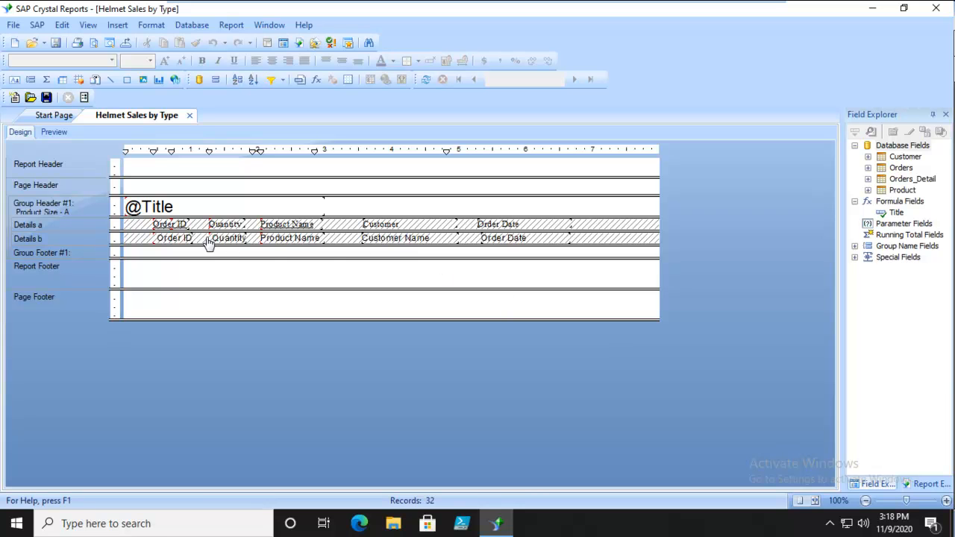
Step: Enlarge the Report Header section to about 1.9 inches tall and place a new chart in it
left_click(126, 176)
left_click_drag(132, 177, 320, 287)
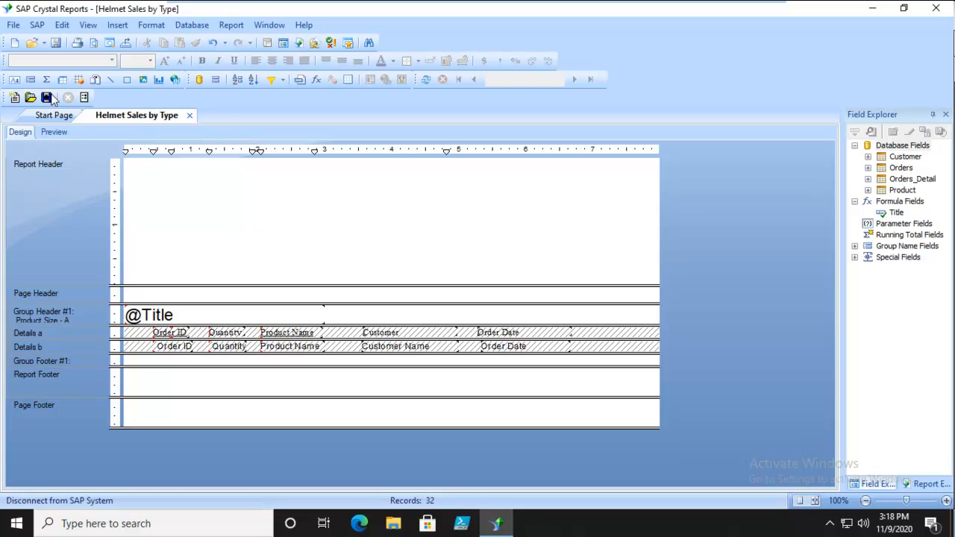
left_click(159, 79)
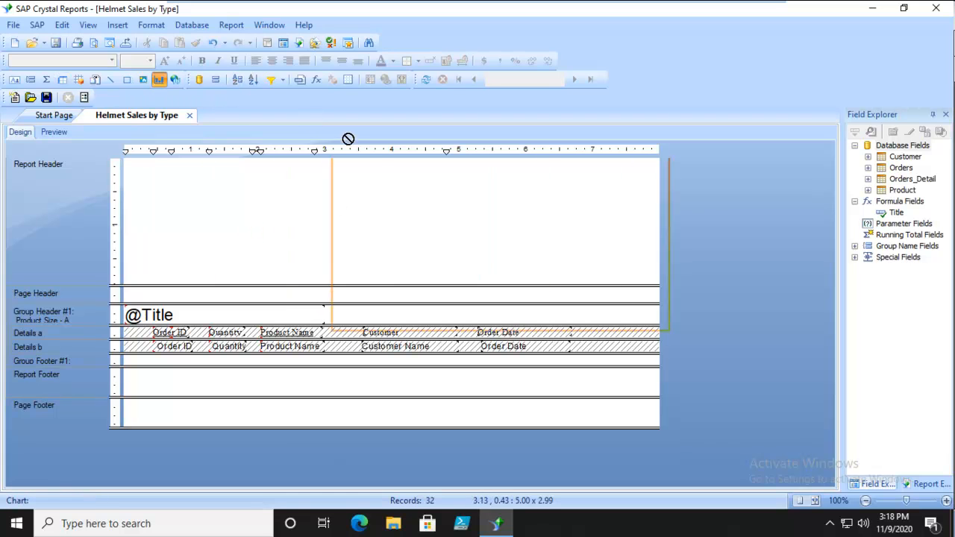
left_click(173, 170)
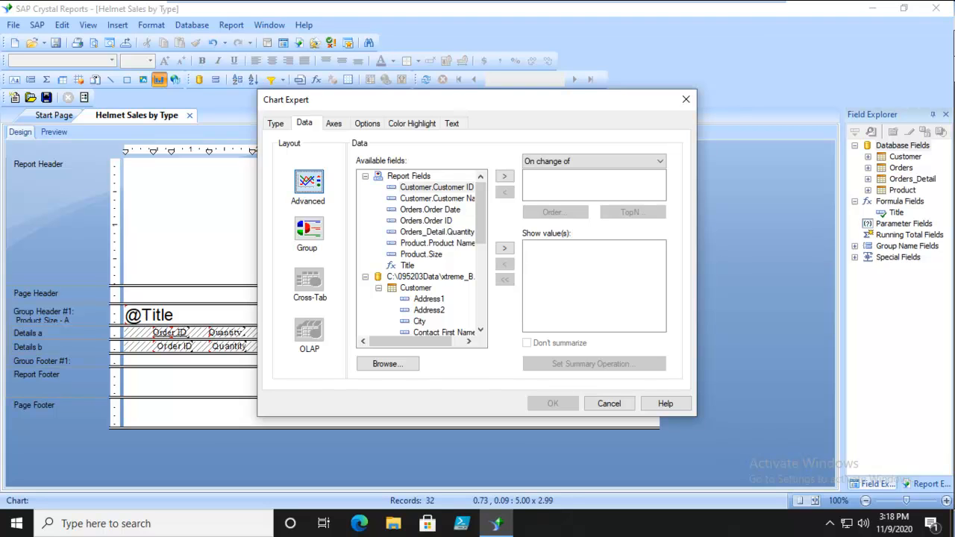
Step: Set the chart type to Pie with the single Pie chart layout
left_click(276, 125)
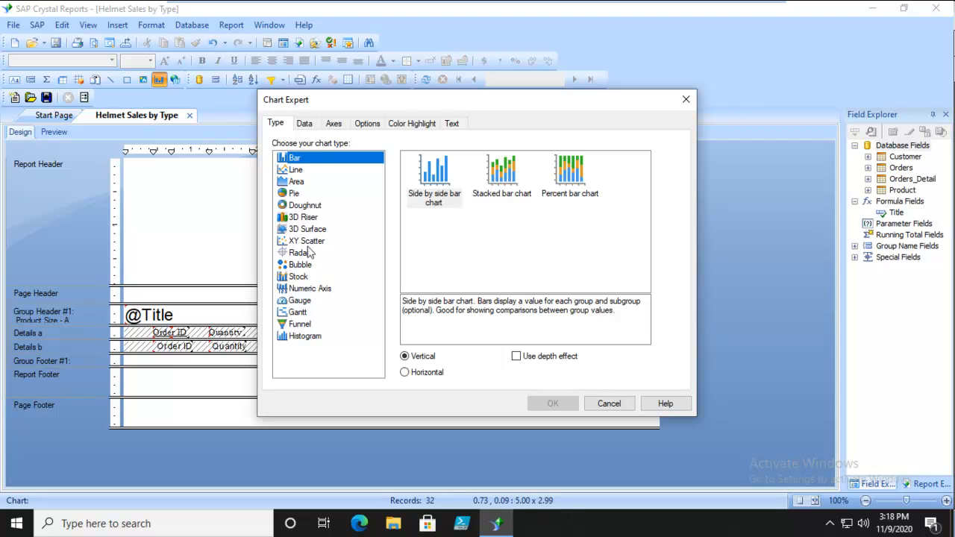
left_click(296, 195)
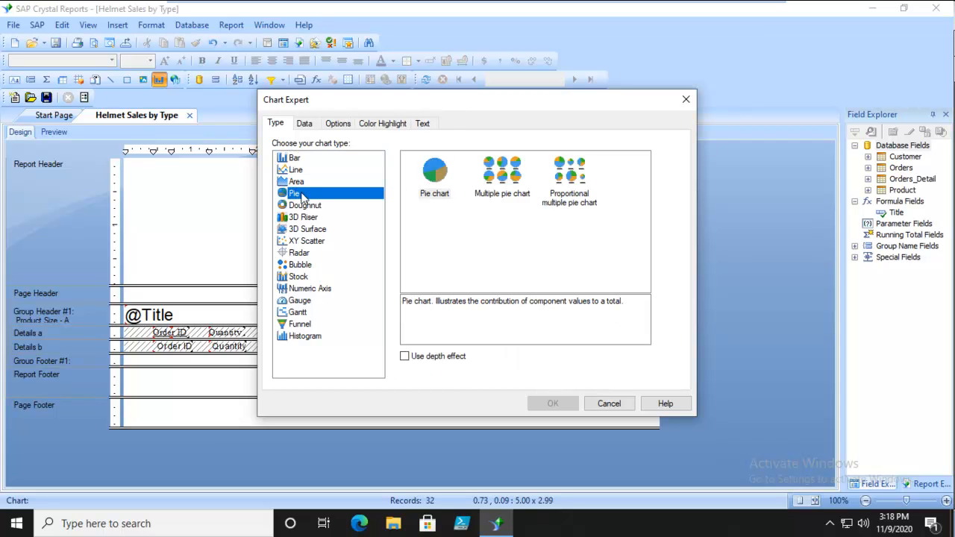
left_click(437, 176)
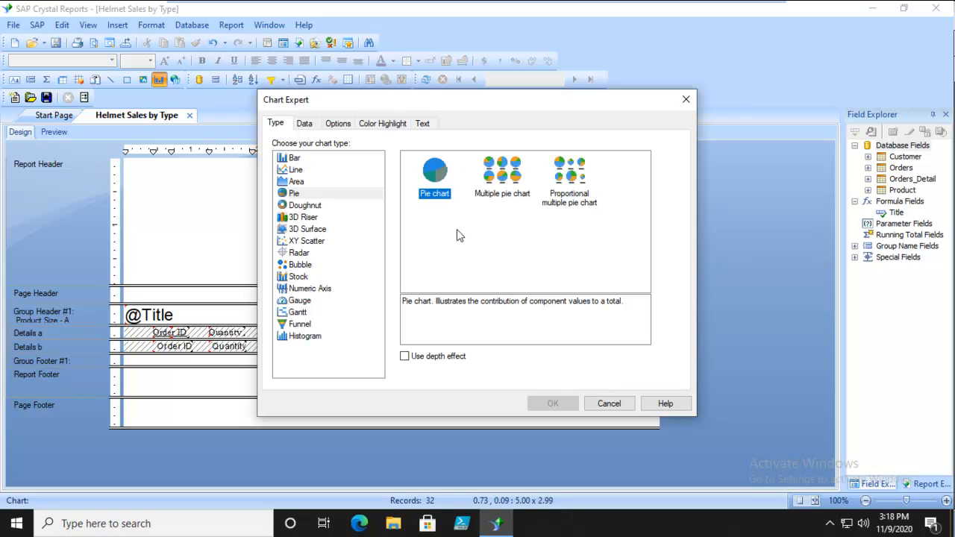
Step: Chart the sum of Orders_Detail.Quantity on change of Product.Size and create the chart
left_click(304, 124)
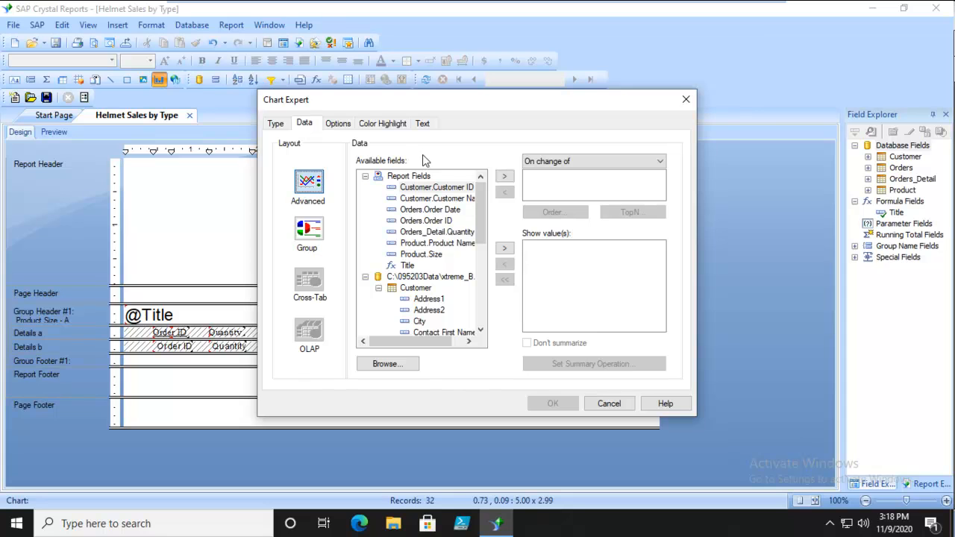
left_click(423, 254)
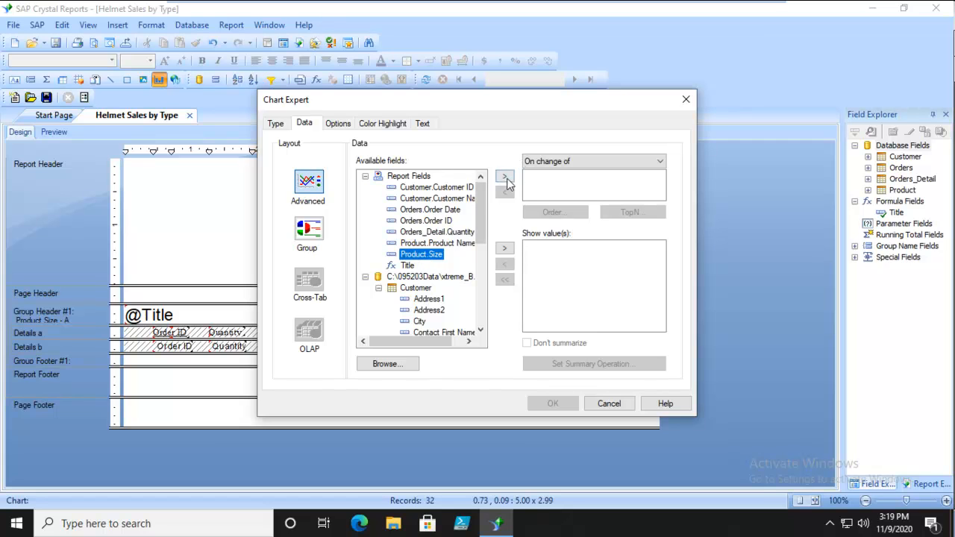
left_click(505, 181)
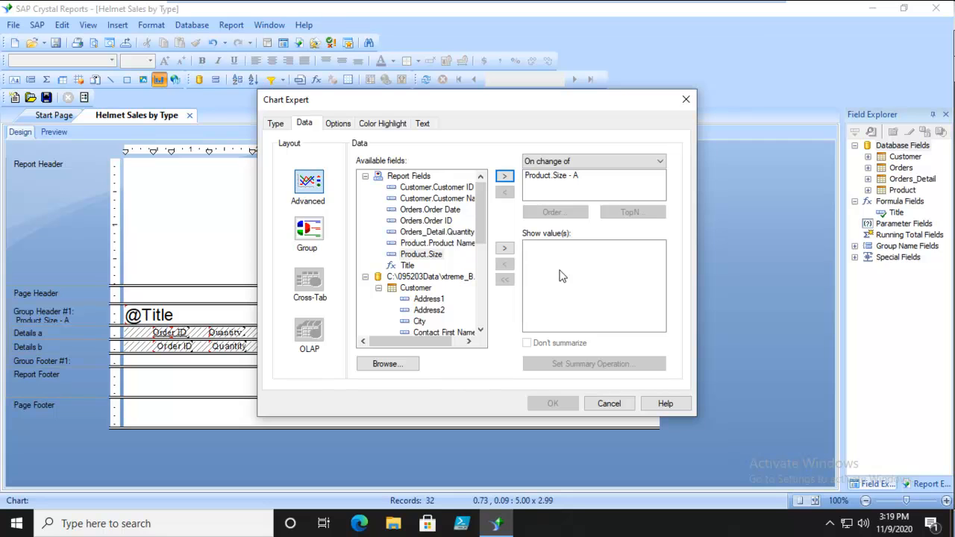
left_click(429, 232)
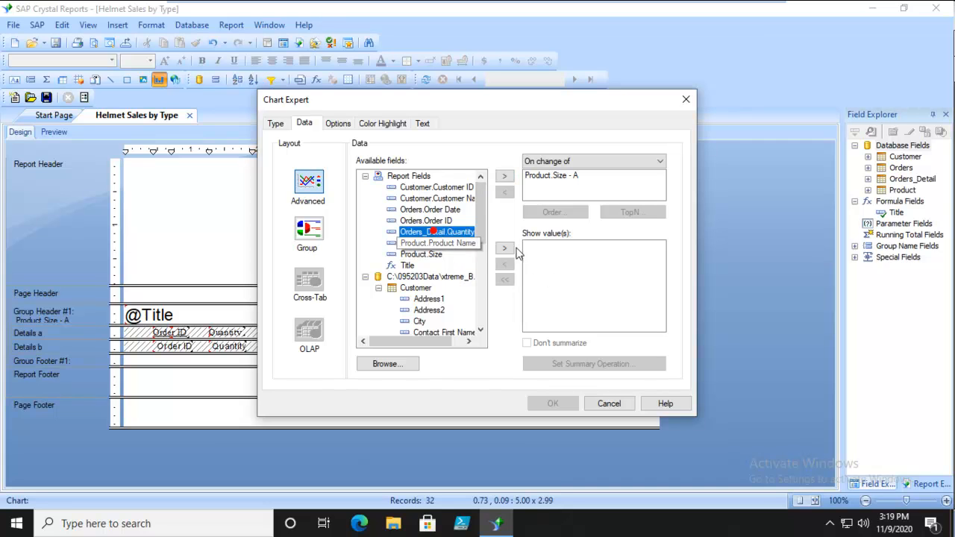
left_click(505, 248)
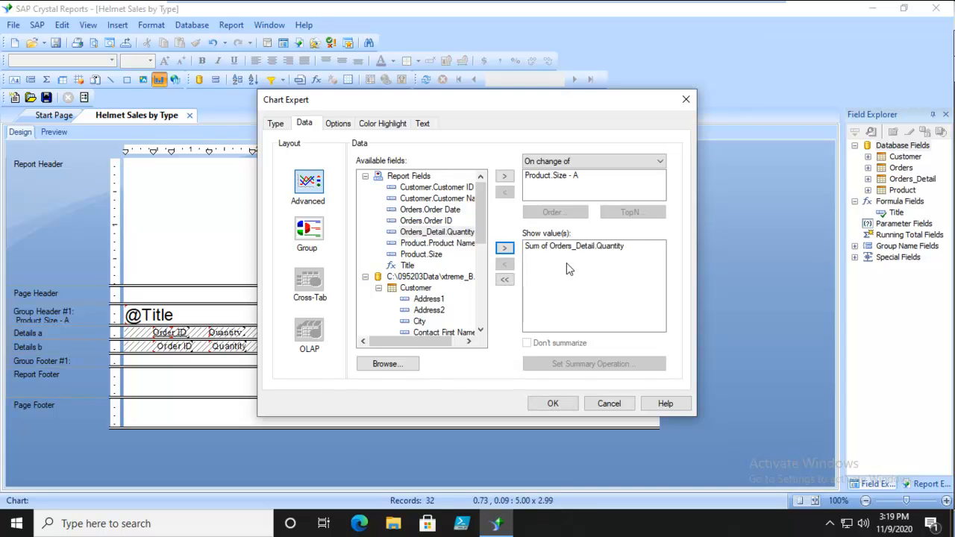
left_click(553, 403)
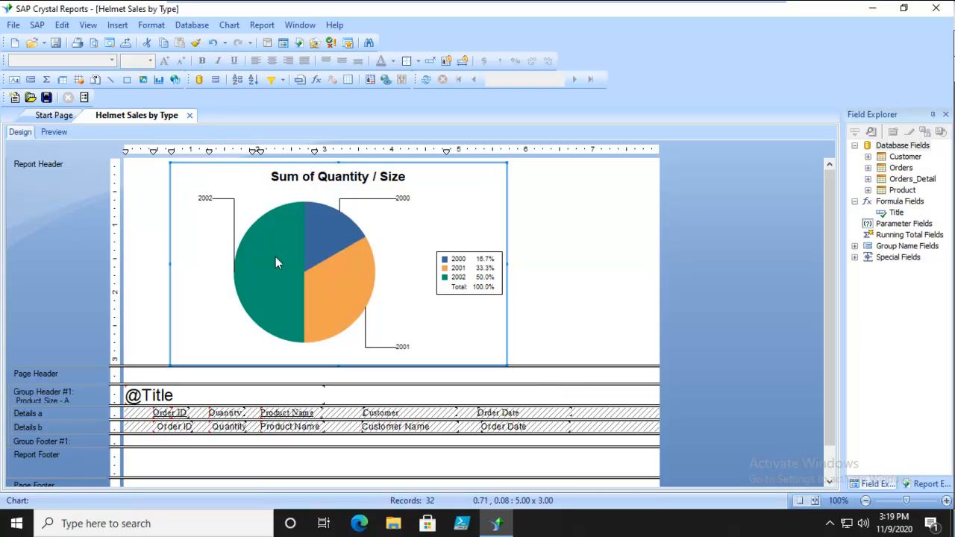
Step: Preview the report with the new pie chart and select the chart's sm slice
left_click(53, 133)
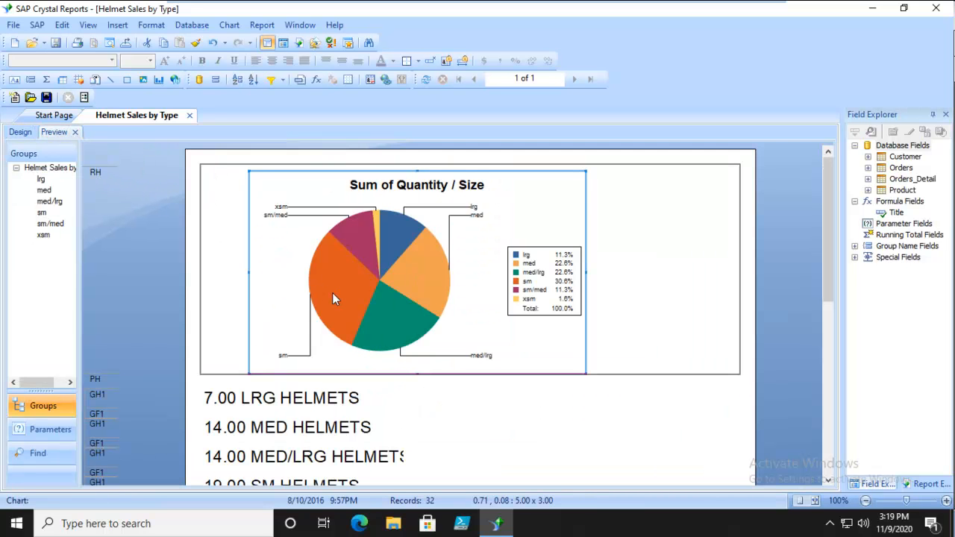
left_click(484, 391)
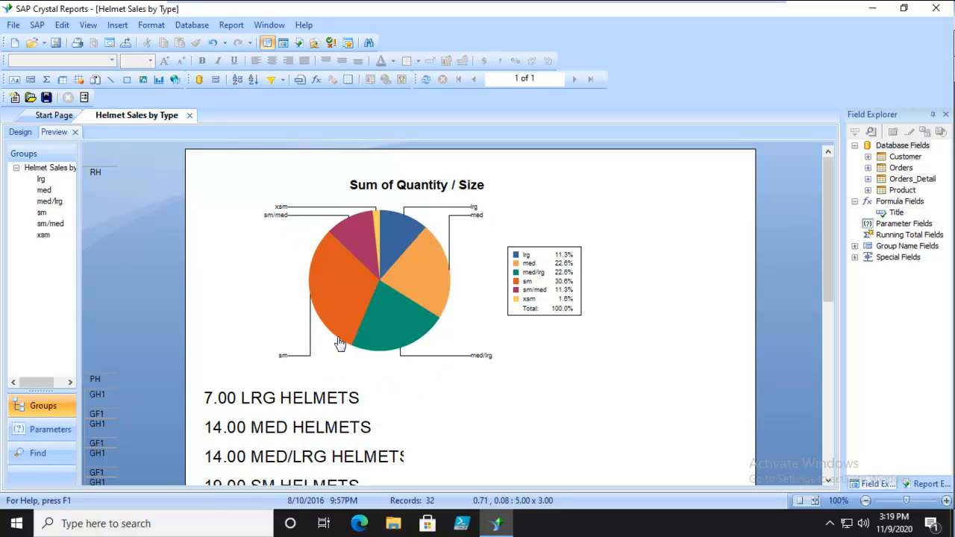
left_click(347, 288)
left_click(340, 297)
left_click(340, 297)
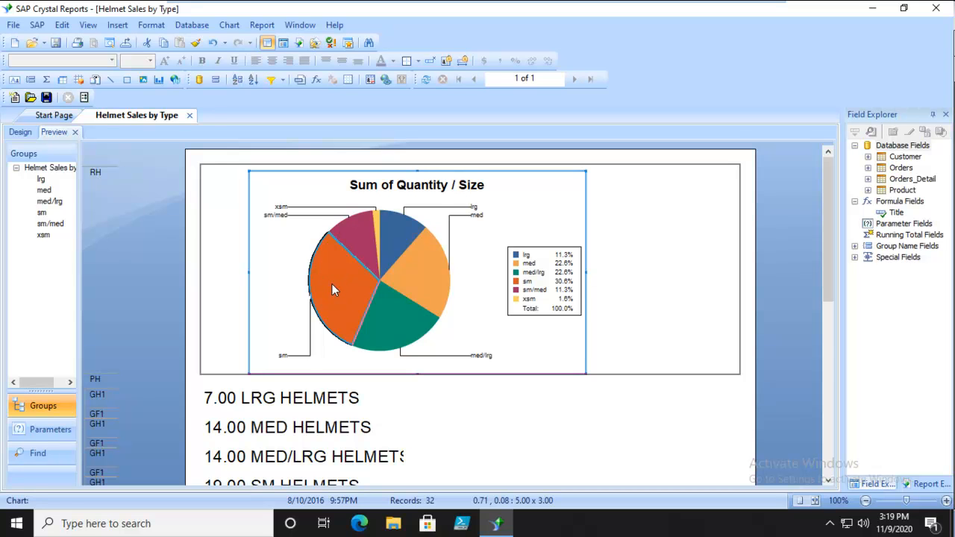
Step: Reopen the pie chart in the Chart Expert from the design view and review its type, data and option settings
left_click(21, 132)
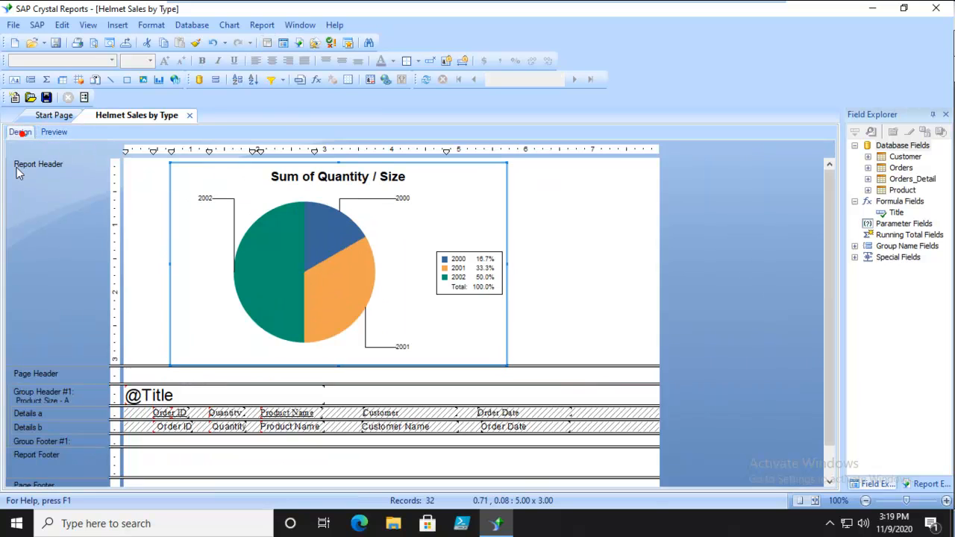
right_click(511, 248)
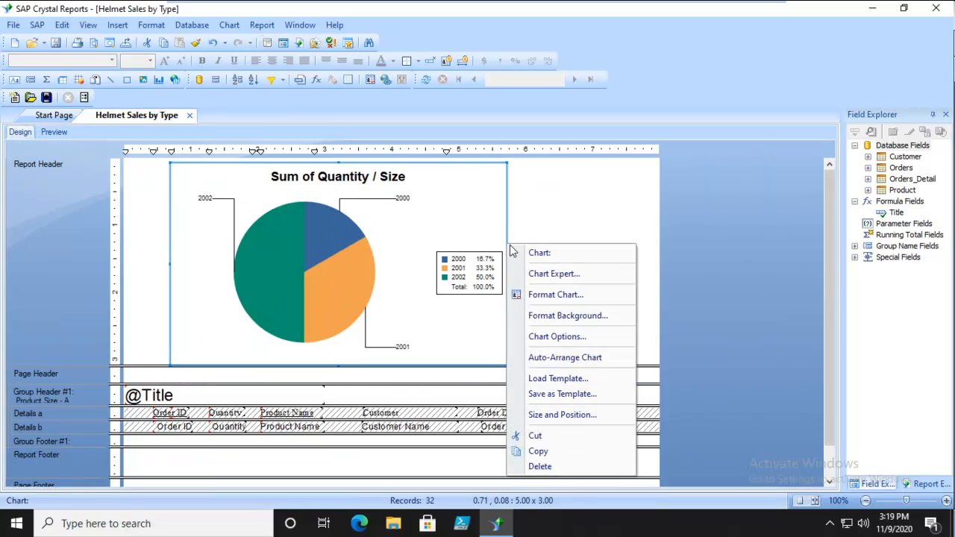
left_click(550, 274)
left_click(439, 174)
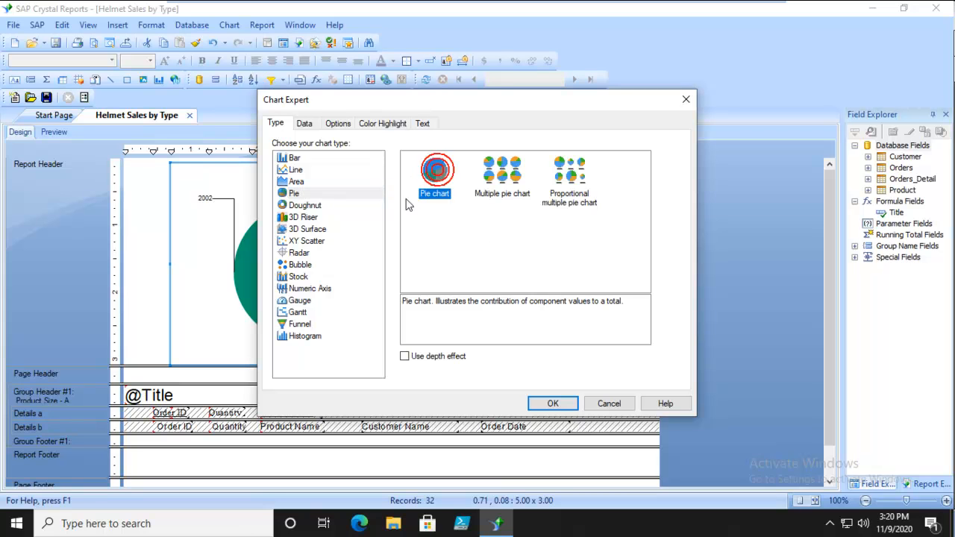
left_click(302, 123)
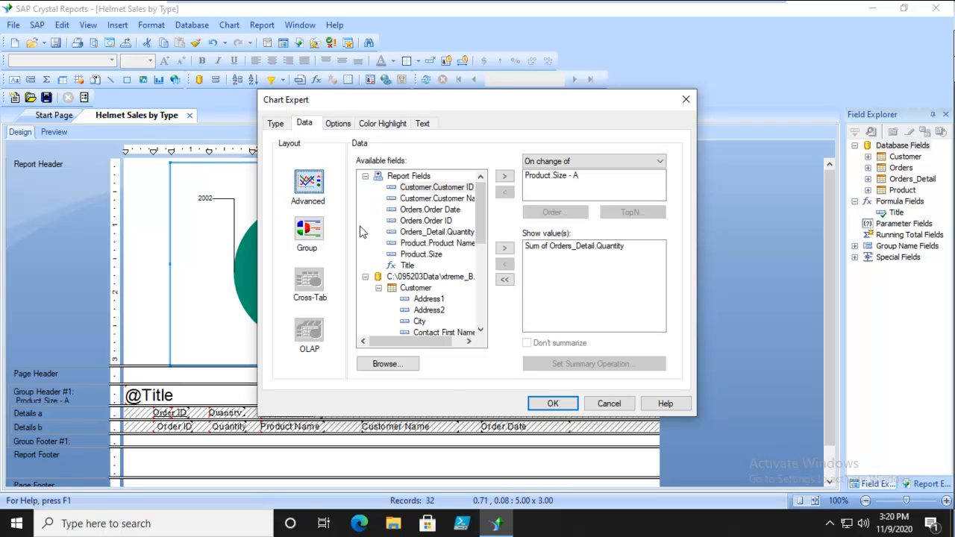
left_click(545, 178)
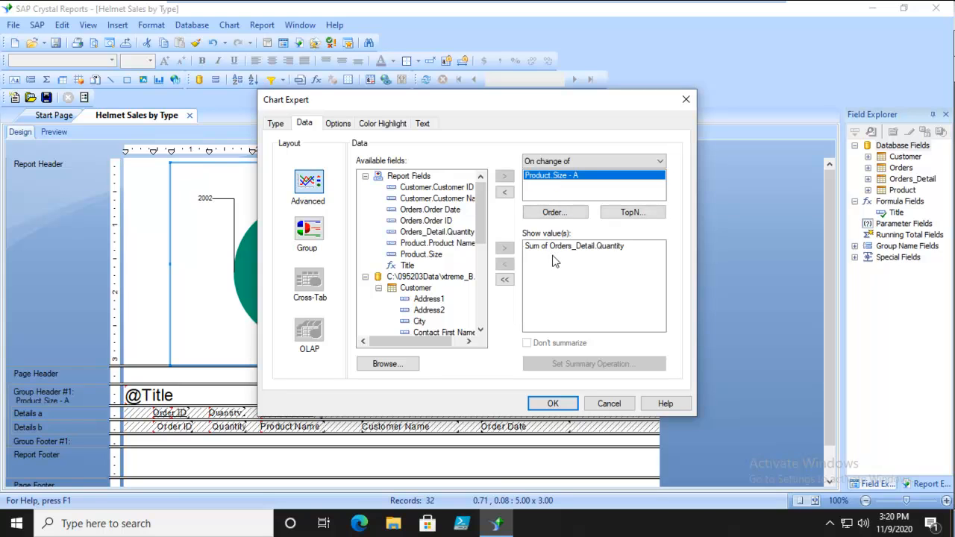
left_click(335, 125)
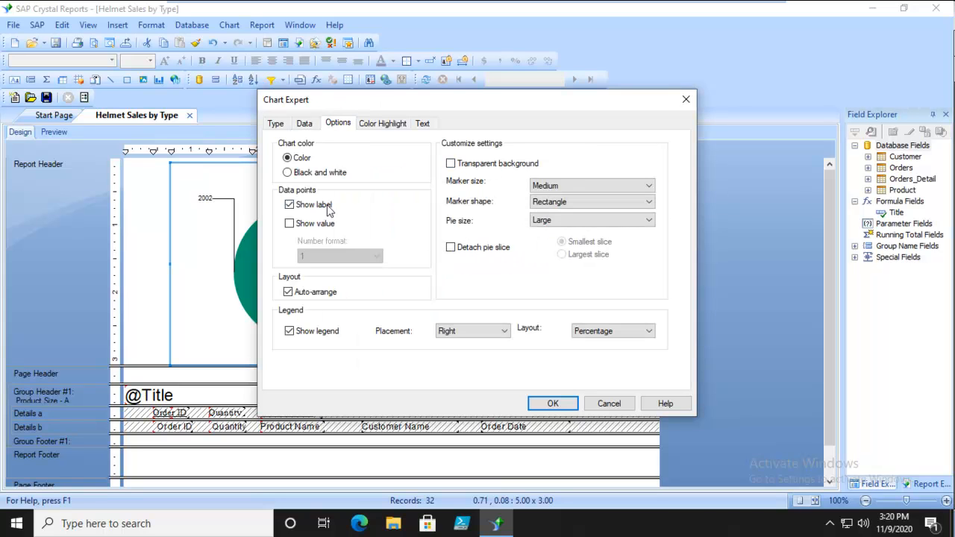
left_click(286, 291)
left_click(287, 292)
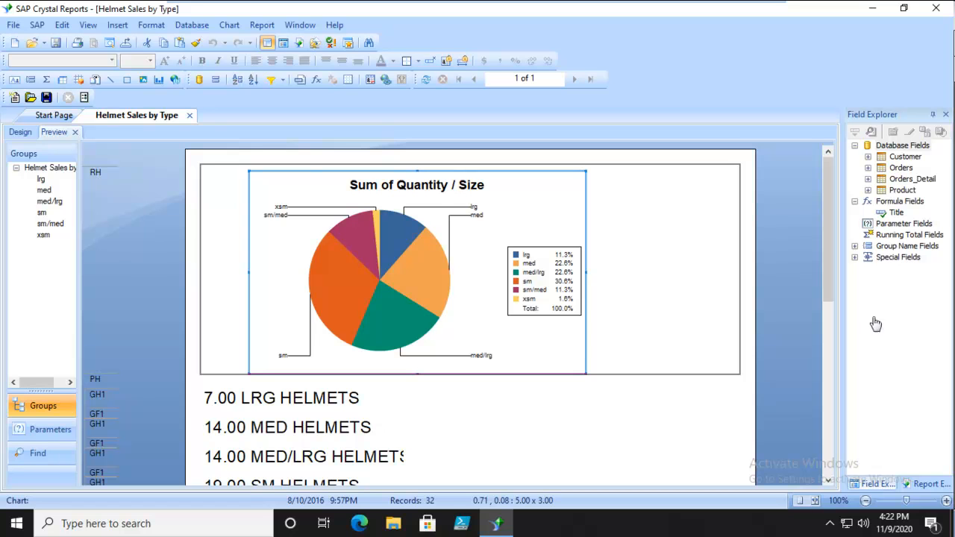
Step: Deselect the chart in the preview and look over the helmet size group titles beneath it
left_click(746, 181)
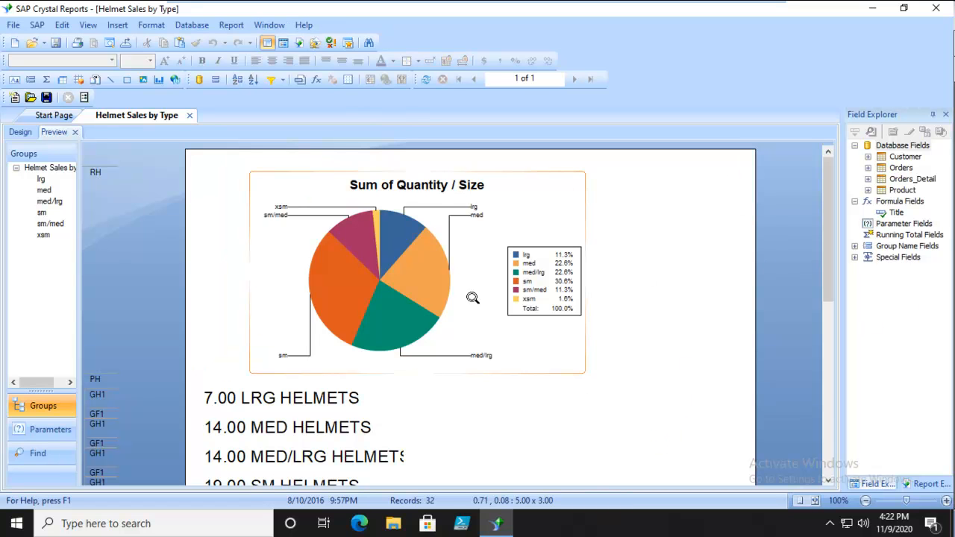
scroll(441, 409, "down", 3)
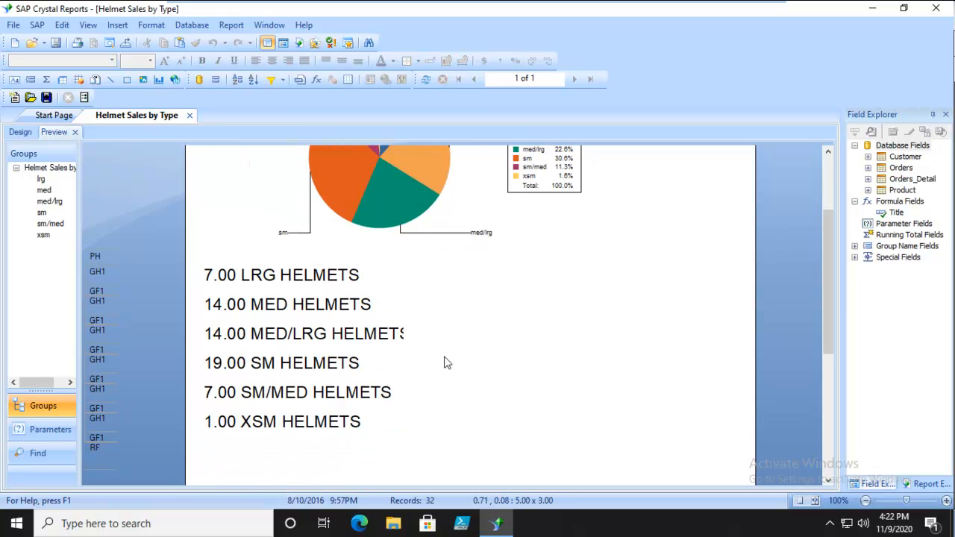
scroll(445, 363, "up", 2)
scroll(597, 425, "up", 2)
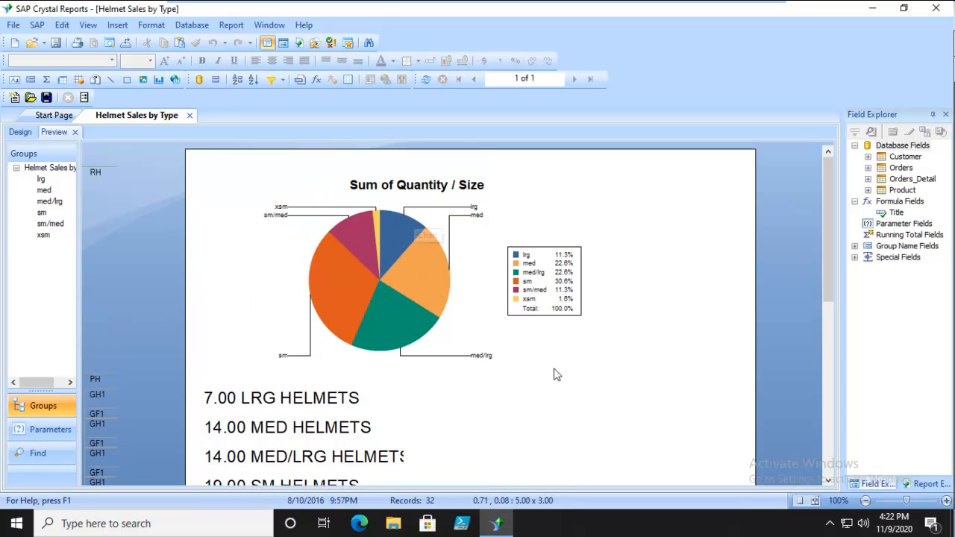
Step: Check the quantity of the chart's lrg slice and drill down from it to the order details
left_click(407, 227)
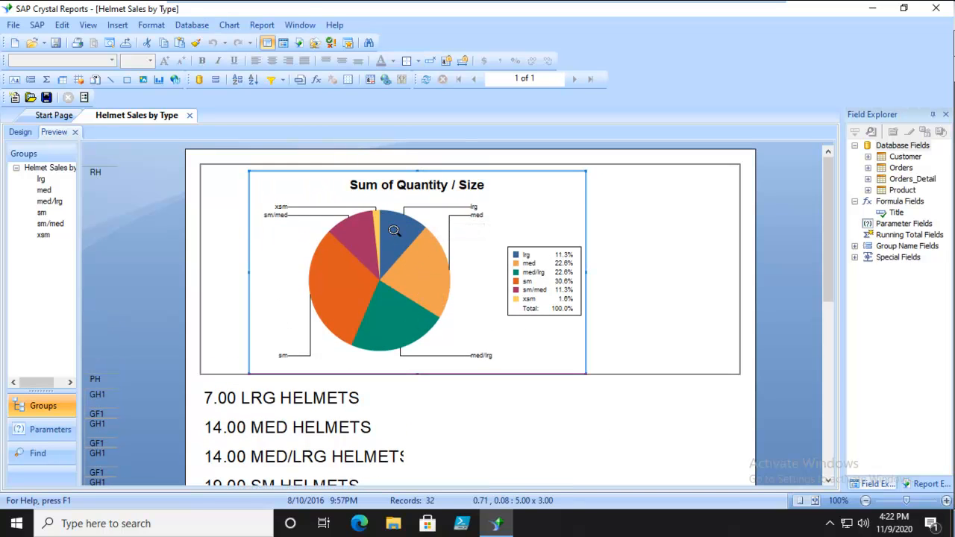
mouse_move(465, 209)
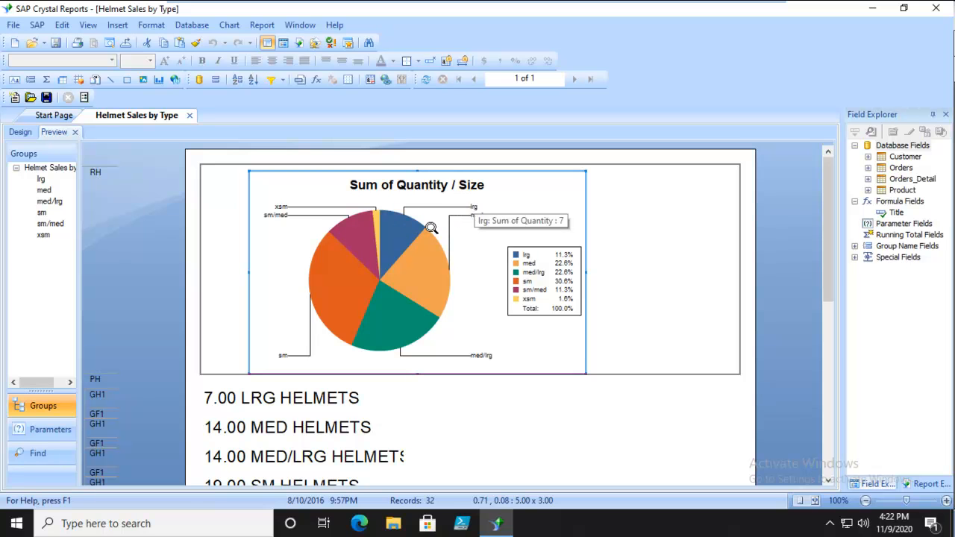
left_click(401, 235)
double_click(401, 235)
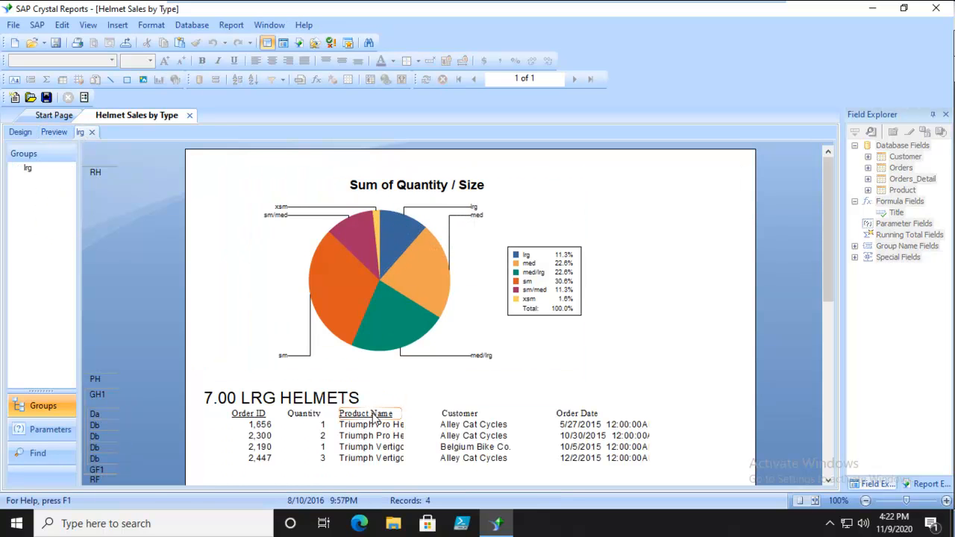